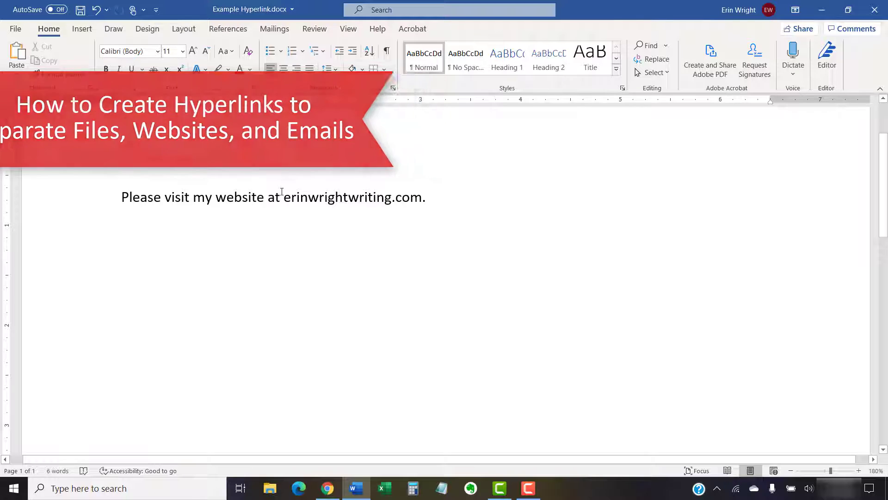
- Copy the website text "erinwrightwriting.com" in the sentence and start inserting a hyperlink on it
{"action": "left_click_drag", "start_coordinate": [284, 198], "coordinate": [422, 197]}
{"action": "key", "text": "ctrl+c"}
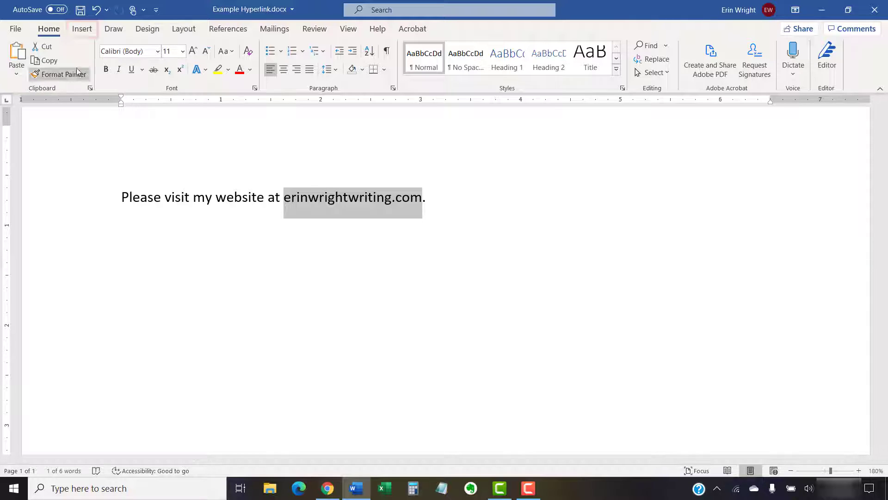
{"action": "left_click", "coordinate": [81, 30]}
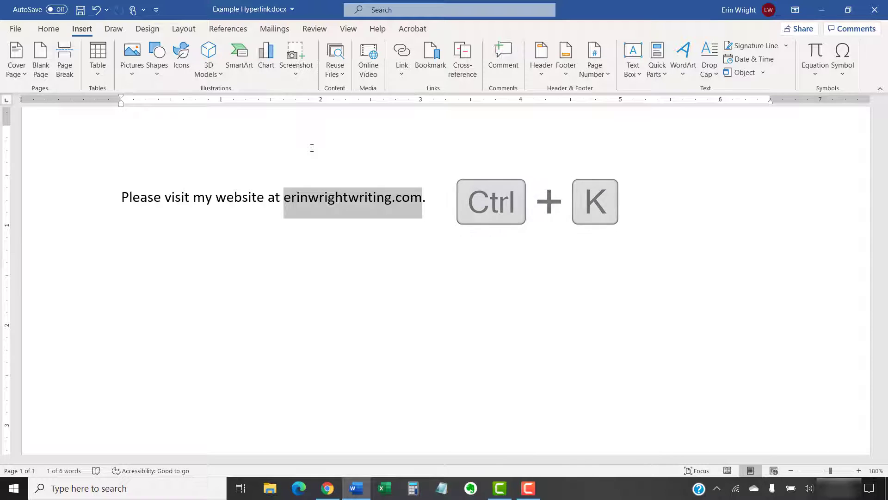
{"action": "right_click", "coordinate": [317, 199]}
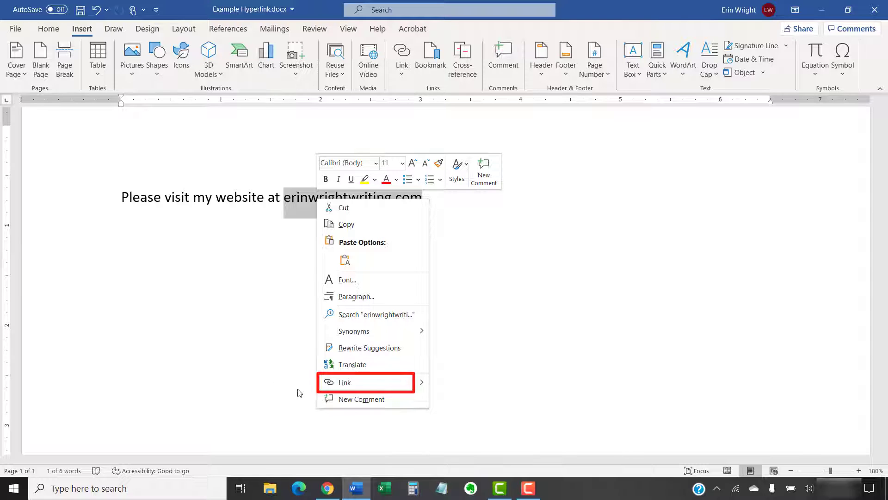
{"action": "left_click", "coordinate": [333, 387]}
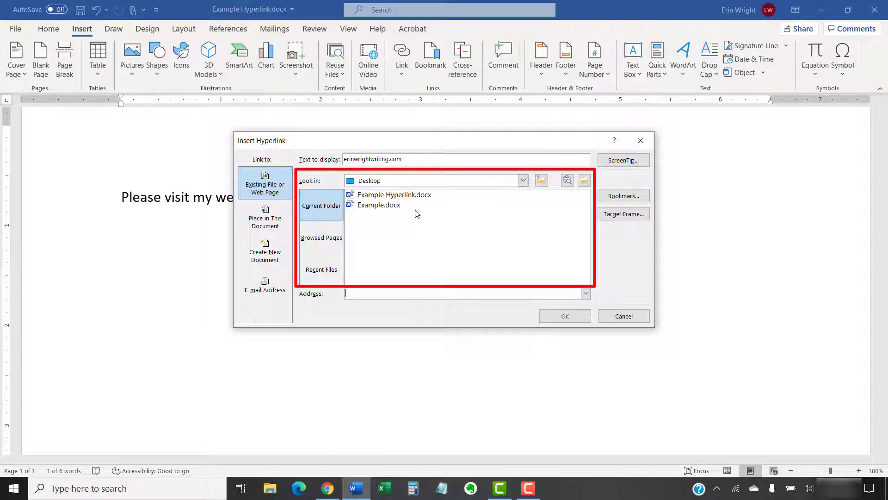
{"action": "left_click", "coordinate": [415, 197]}
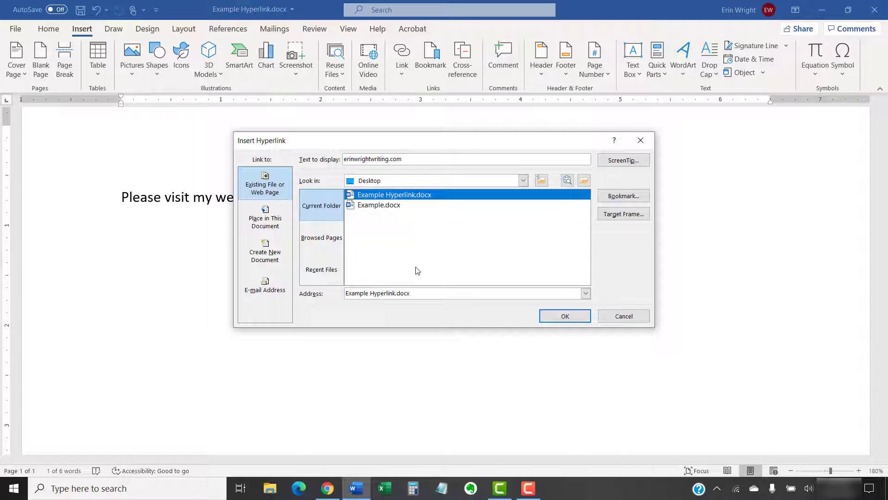
{"action": "left_click", "coordinate": [420, 293]}
{"action": "left_click_drag", "start_coordinate": [420, 293], "coordinate": [337, 291]}
{"action": "key", "text": "ctrl+v"}
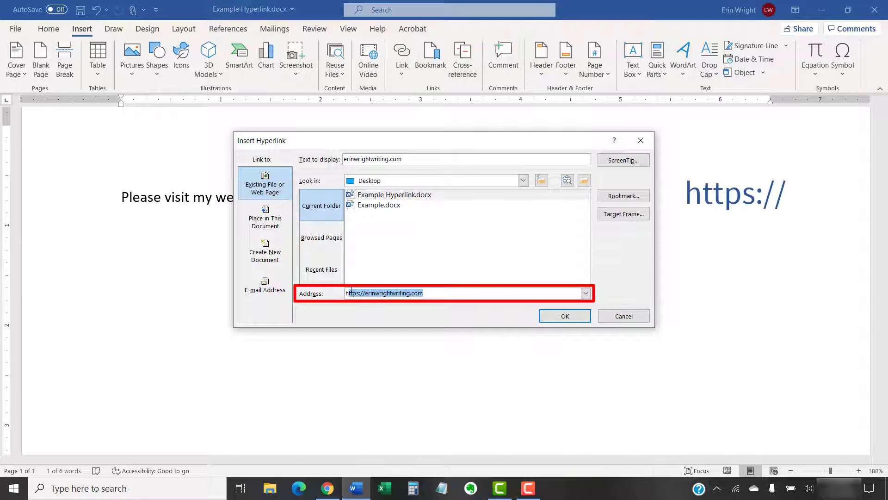
{"action": "left_click", "coordinate": [435, 294]}
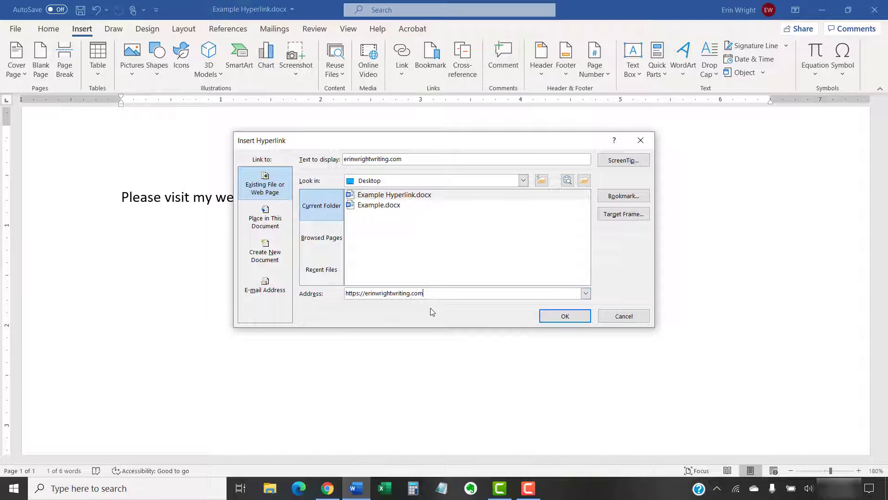
- Switch the link target to an e-mail address, filling in the recipient's e-mail and the subject "Example Subject"
{"action": "left_click", "coordinate": [264, 298]}
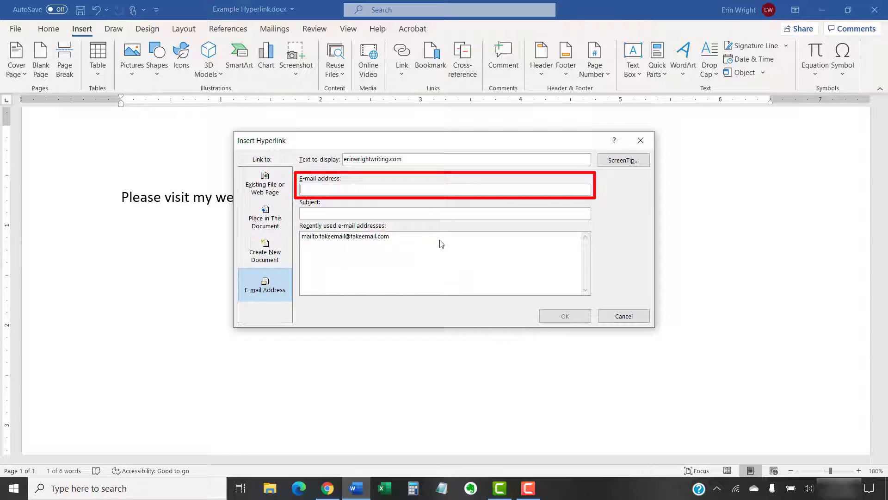
{"action": "key", "text": "ctrl+v"}
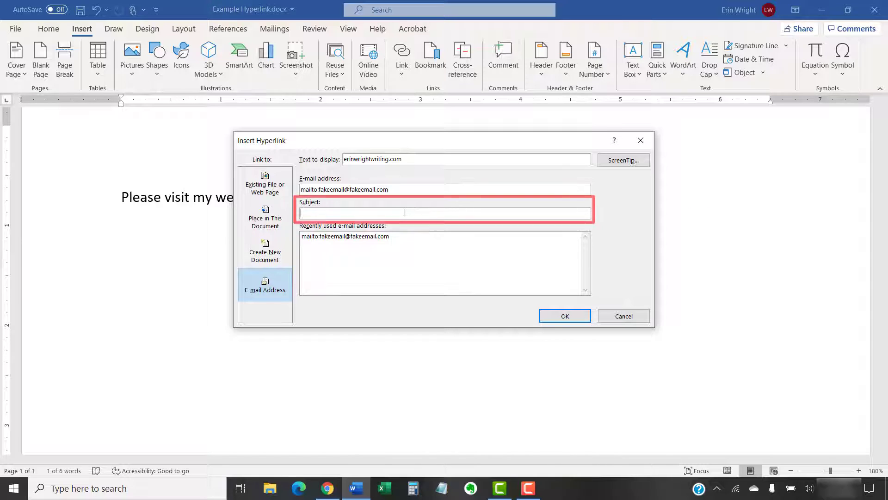
{"action": "type", "text": "Example Subj"}
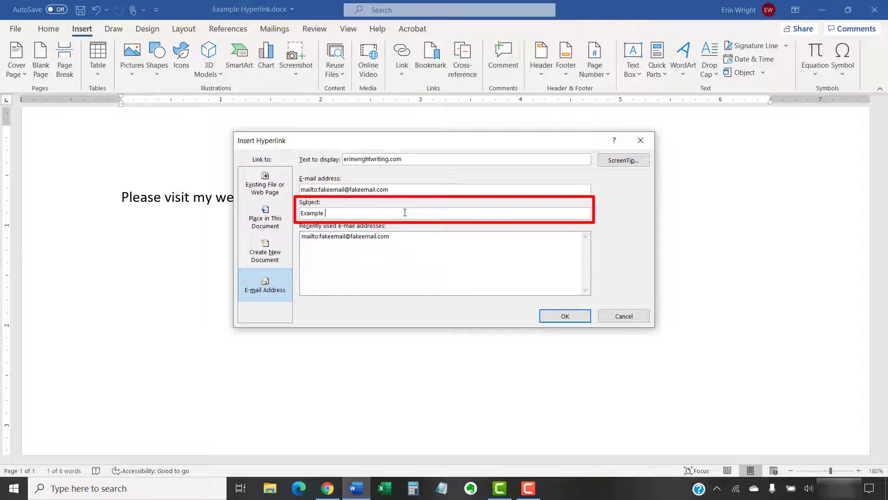
{"action": "type", "text": "ect"}
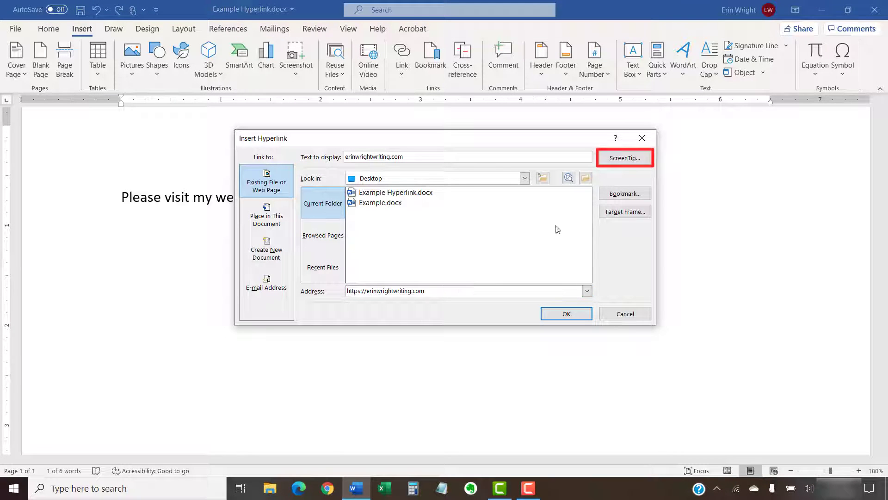
- Set the hyperlink's ScreenTip text to "My website: erinwrightwriting.com" and insert the link
{"action": "left_click", "coordinate": [614, 167]}
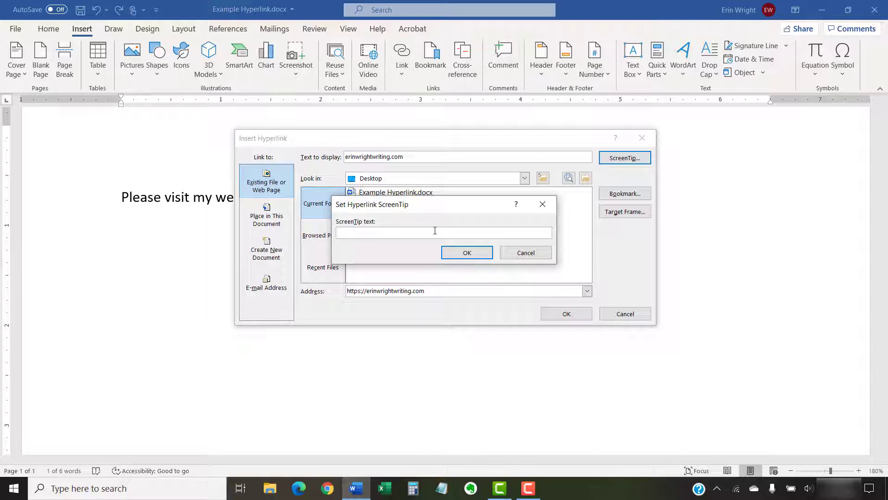
{"action": "type", "text": "My website: erinwrightwriting.com"}
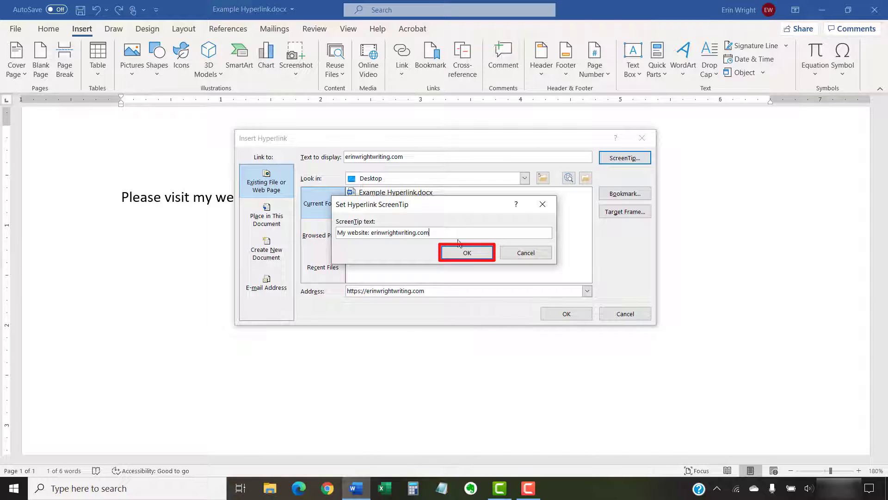
{"action": "left_click", "coordinate": [466, 253]}
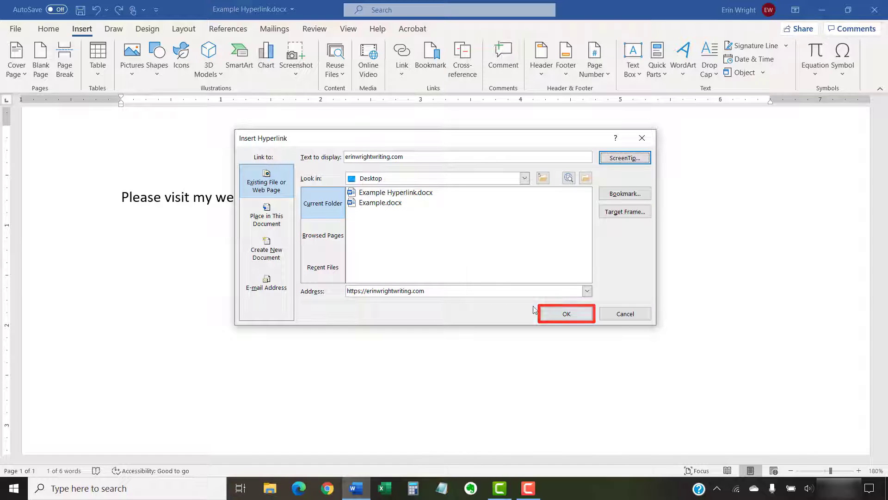
{"action": "left_click", "coordinate": [563, 314]}
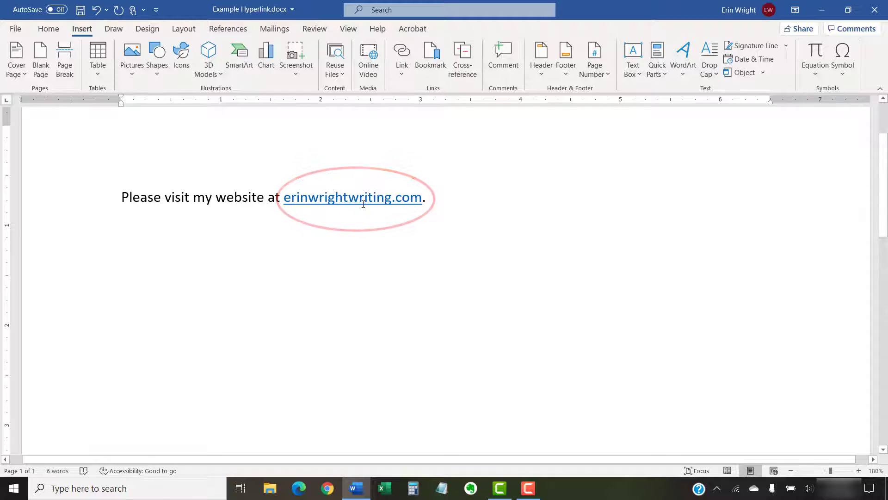
{"action": "mouse_move", "coordinate": [364, 202]}
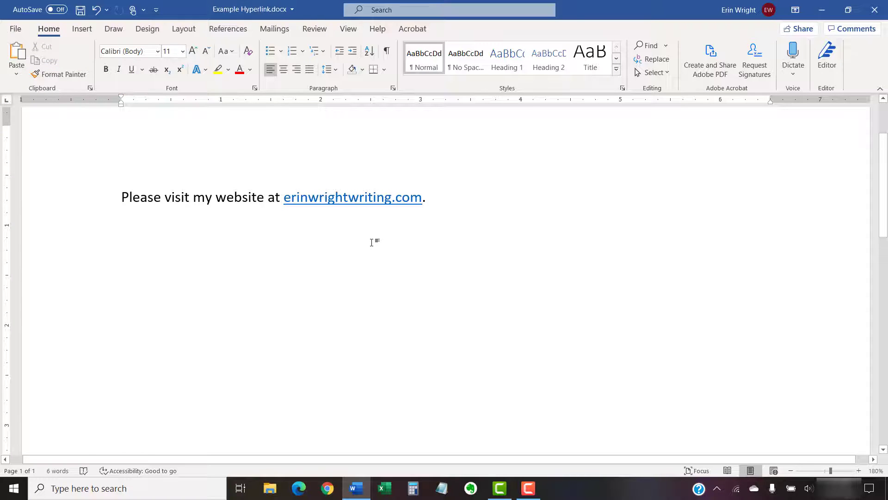
- Review and accept the settings of the erinwrightwriting.com hyperlink, and remove the hyperlink from that text
{"action": "right_click", "coordinate": [356, 199]}
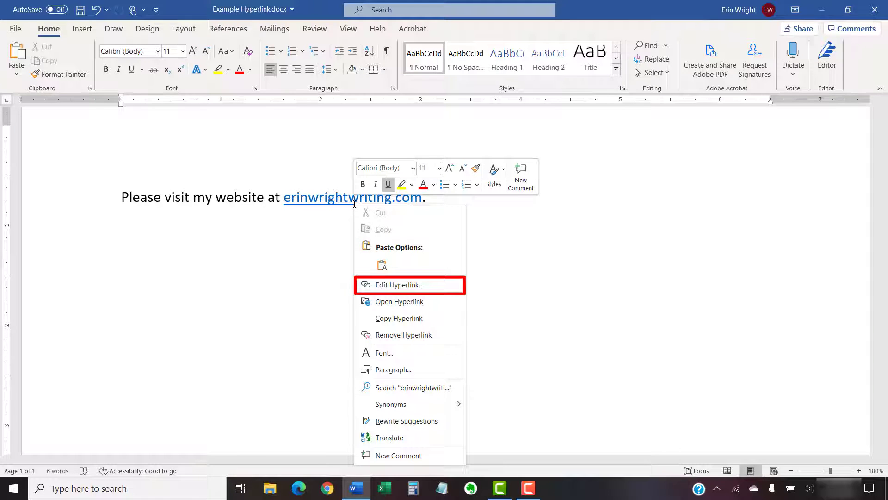
{"action": "left_click", "coordinate": [365, 284]}
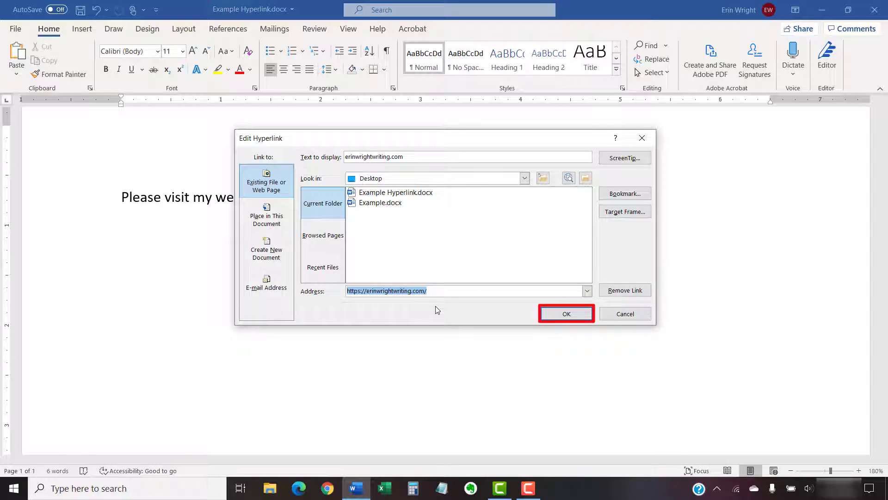
{"action": "left_click", "coordinate": [569, 315]}
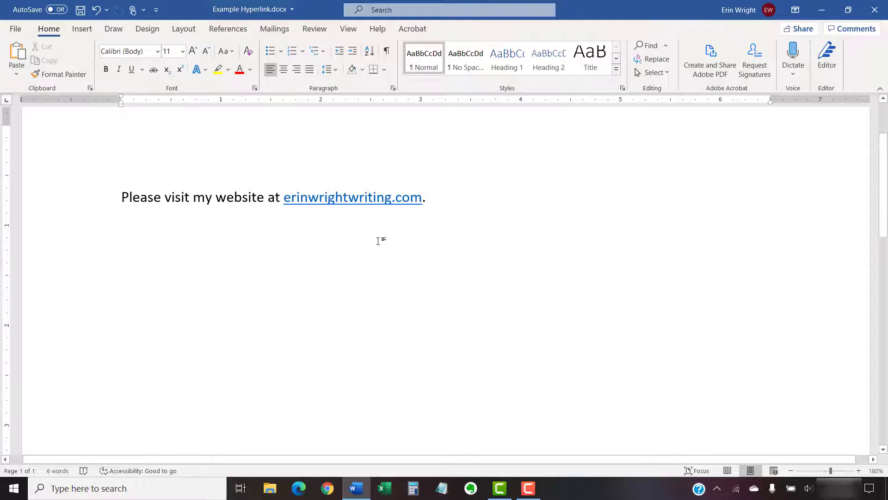
{"action": "right_click", "coordinate": [369, 202]}
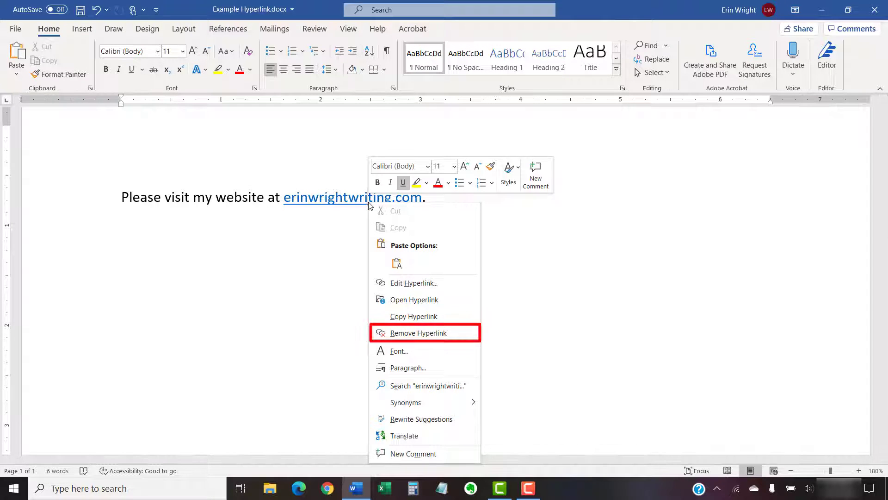
{"action": "left_click", "coordinate": [379, 333]}
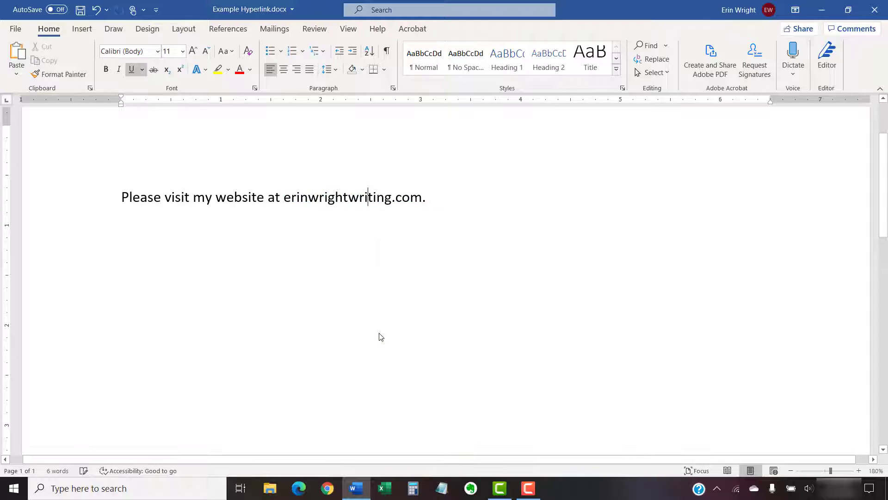
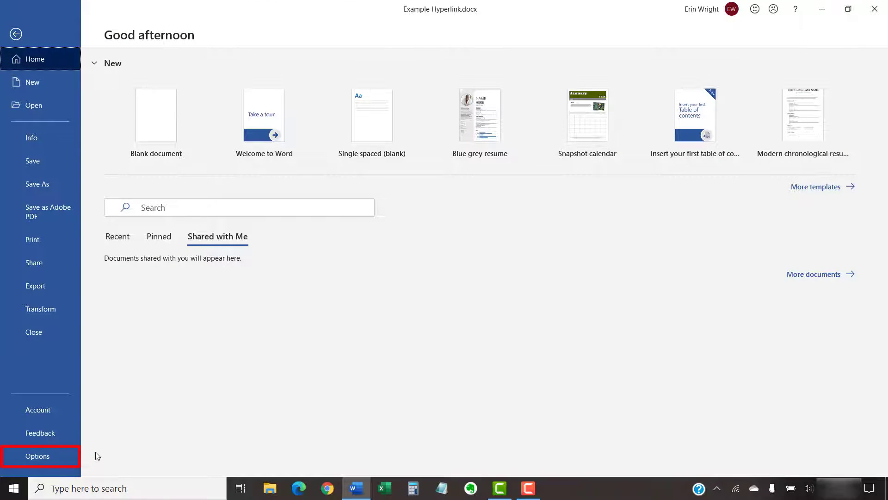
- Turn off the AutoFormat As You Type option that replaces Internet and network paths with hyperlinks, and save the options
{"action": "left_click", "coordinate": [34, 459]}
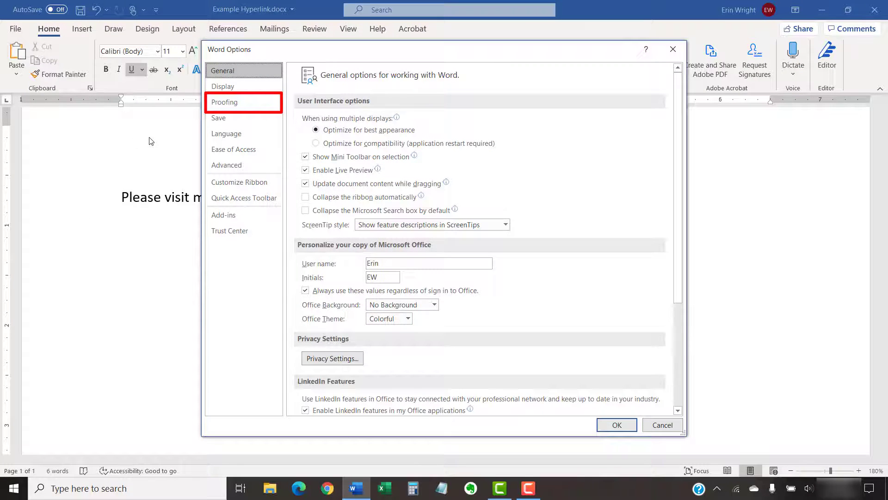
{"action": "left_click", "coordinate": [216, 104]}
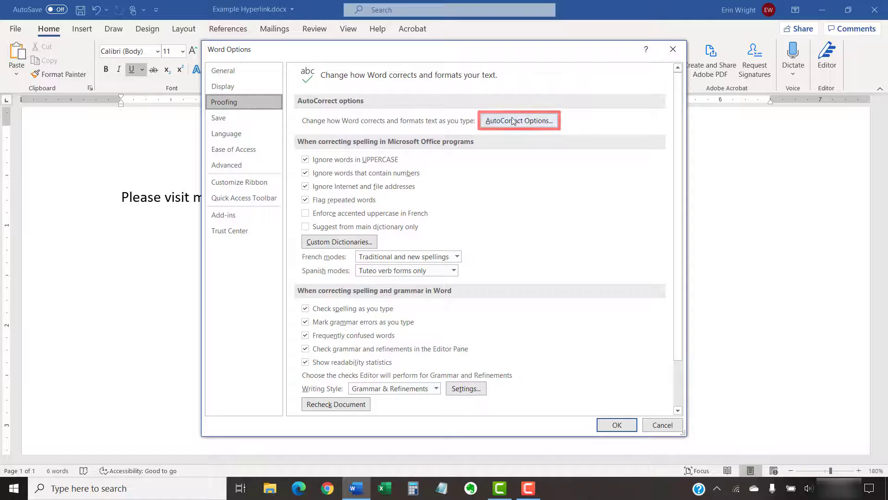
{"action": "left_click", "coordinate": [528, 119]}
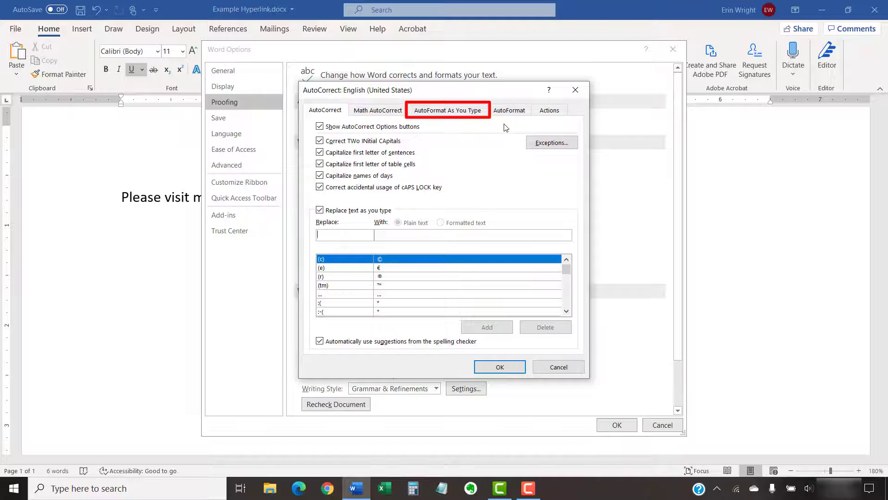
{"action": "left_click", "coordinate": [468, 112]}
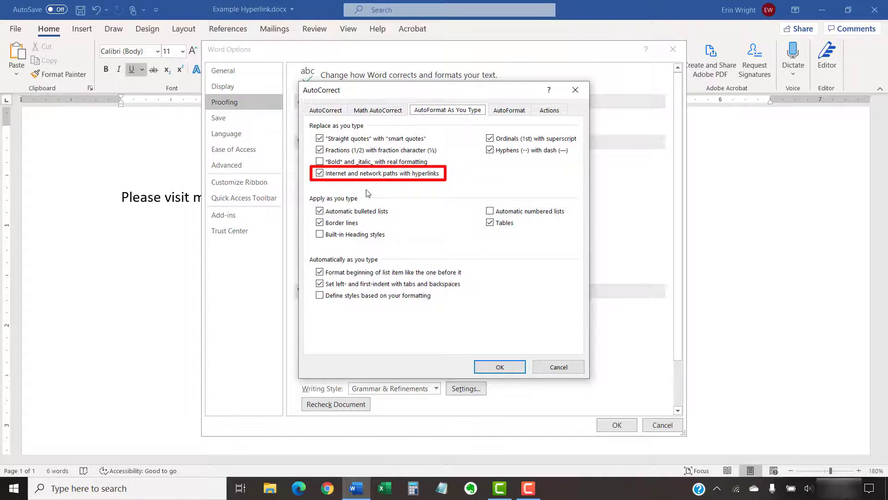
{"action": "left_click", "coordinate": [320, 174]}
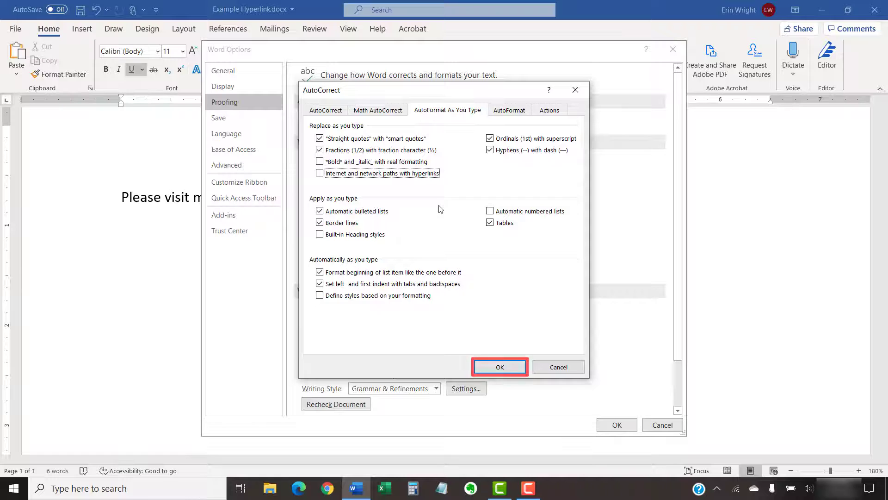
{"action": "left_click", "coordinate": [504, 365]}
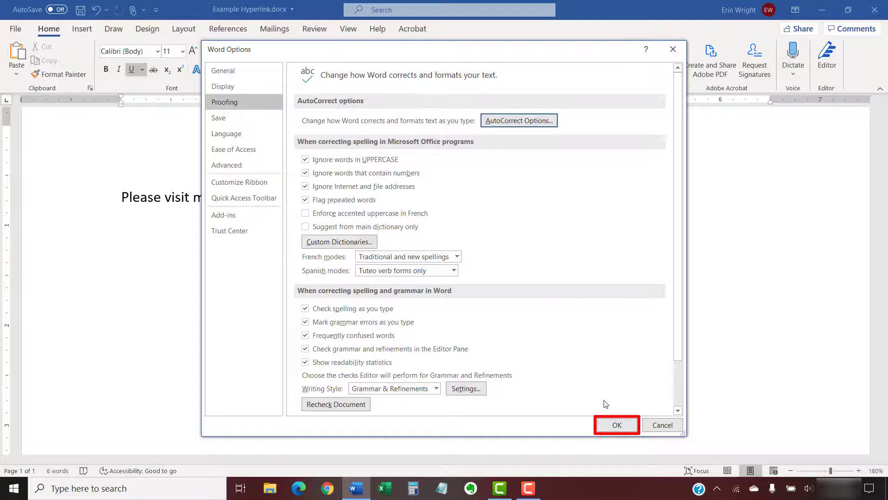
{"action": "left_click", "coordinate": [609, 419]}
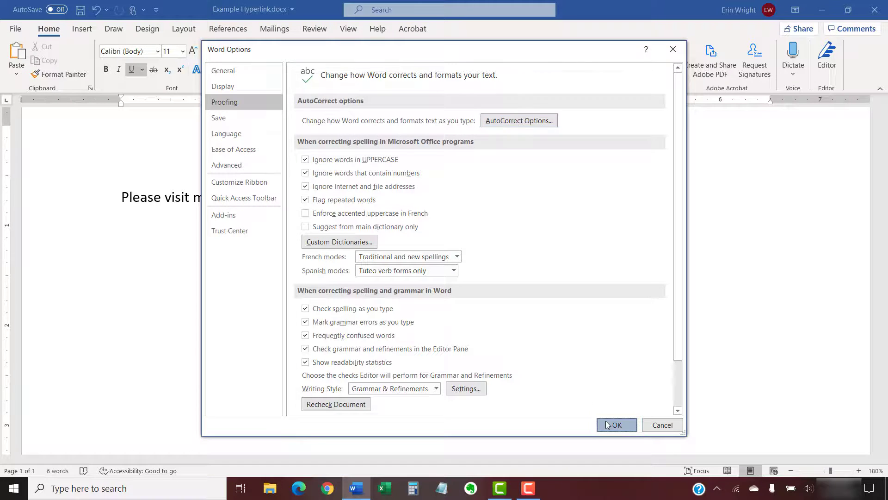